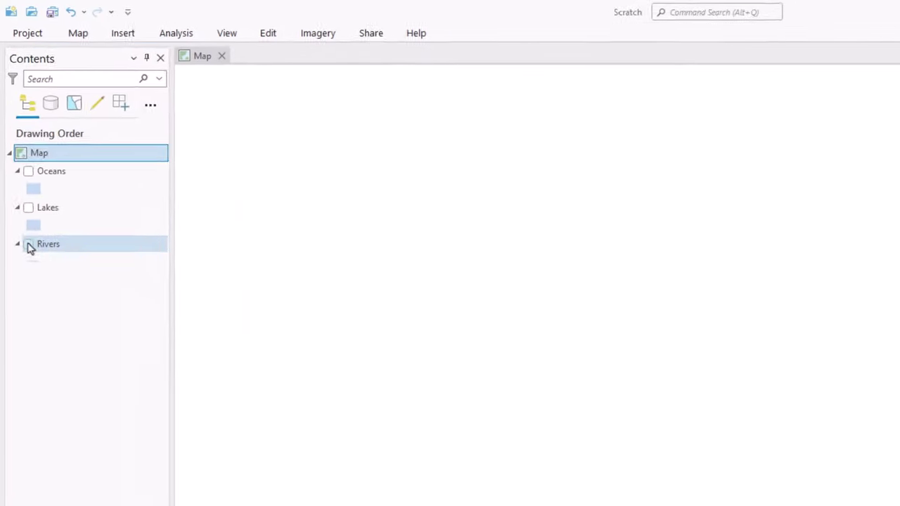
Turn on the Rivers, Lakes and Oceans layers and show the Catalog pane.
{"action": "left_click", "coordinate": [16, 164]}
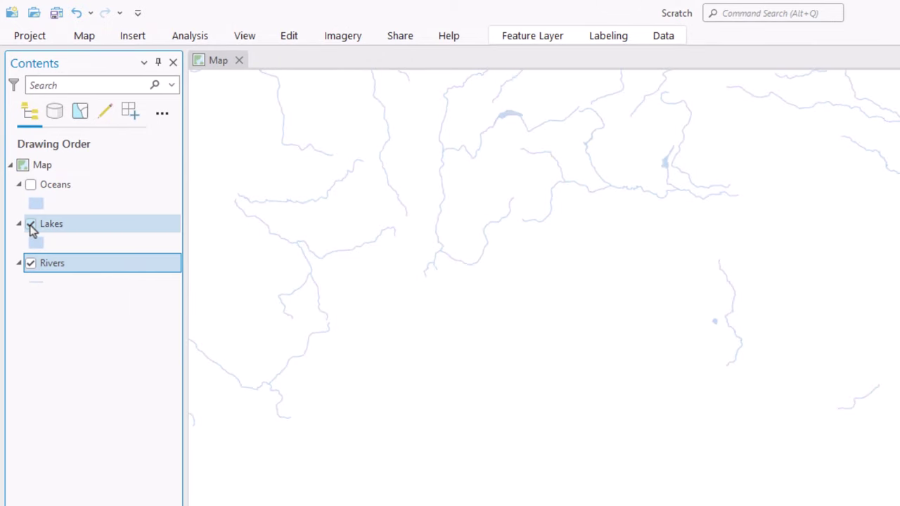
{"action": "left_click", "coordinate": [30, 184]}
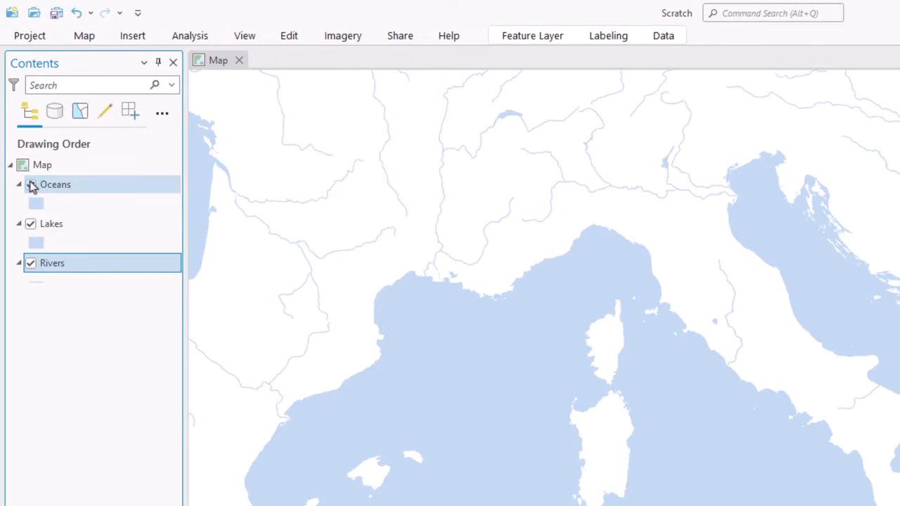
{"action": "left_click", "coordinate": [244, 36]}
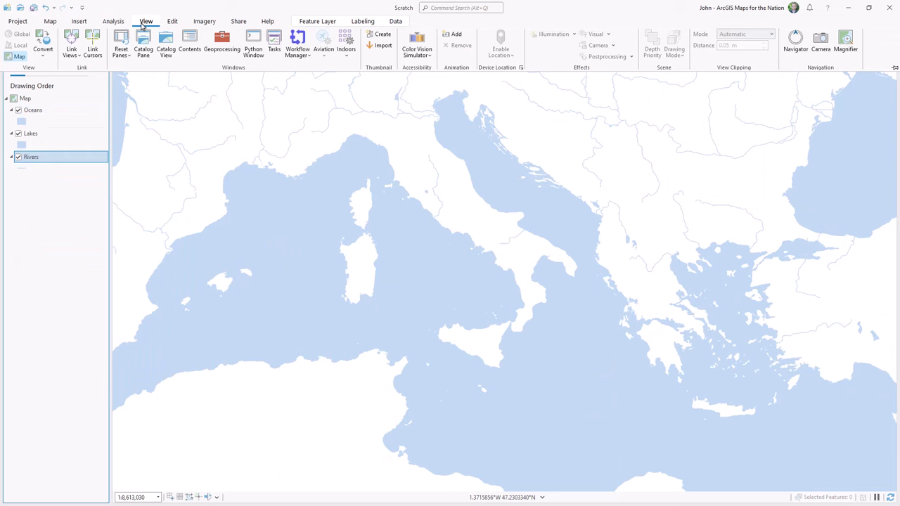
{"action": "left_click", "coordinate": [144, 44]}
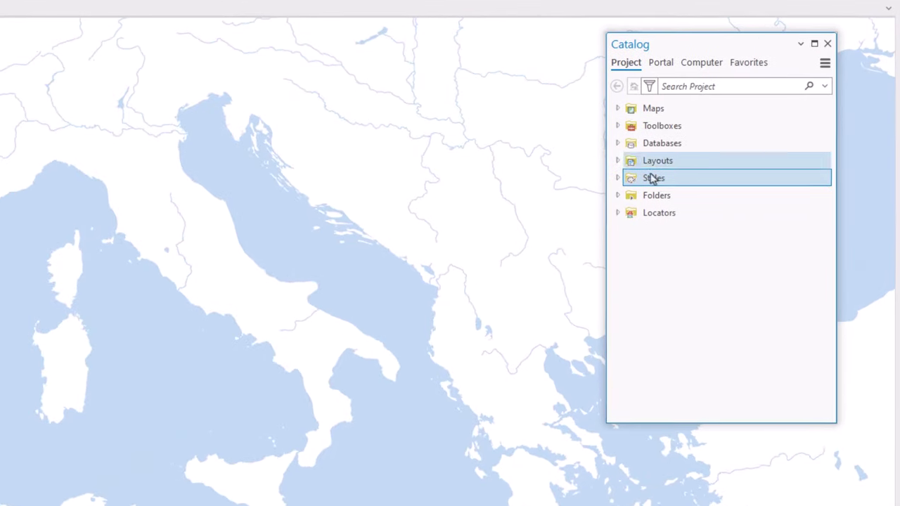
Add the OneStyleToRuleThemAll style to the project's Styles and expand the Styles list.
{"action": "right_click", "coordinate": [652, 179]}
{"action": "mouse_move", "coordinate": [693, 190]}
{"action": "left_click", "coordinate": [783, 193]}
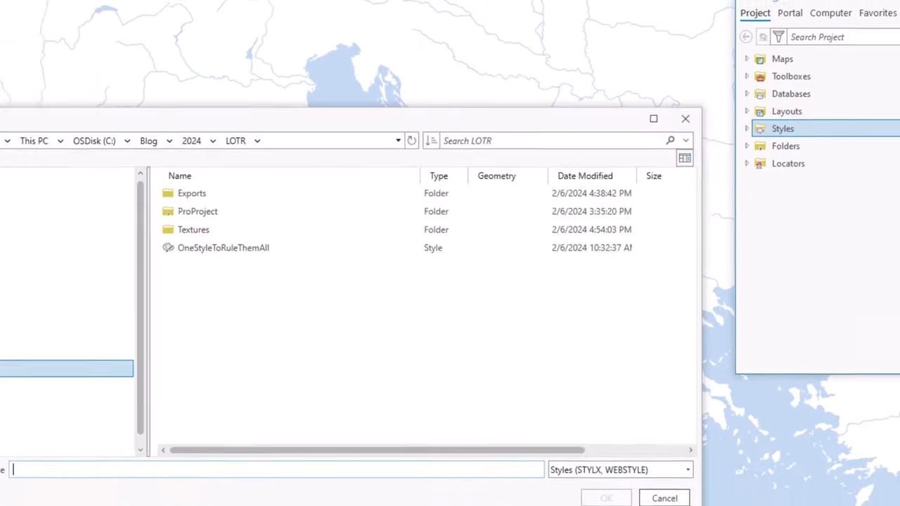
{"action": "left_click", "coordinate": [296, 254]}
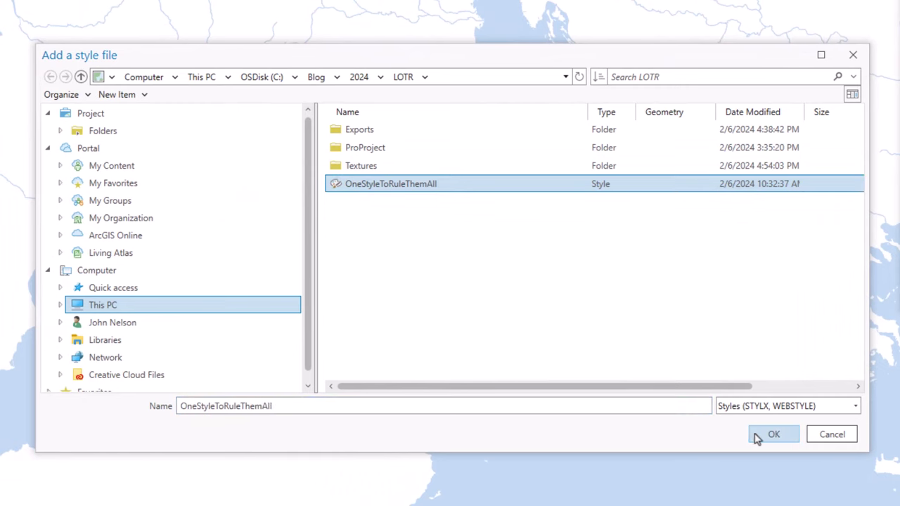
{"action": "left_click", "coordinate": [758, 434]}
{"action": "left_click", "coordinate": [717, 144]}
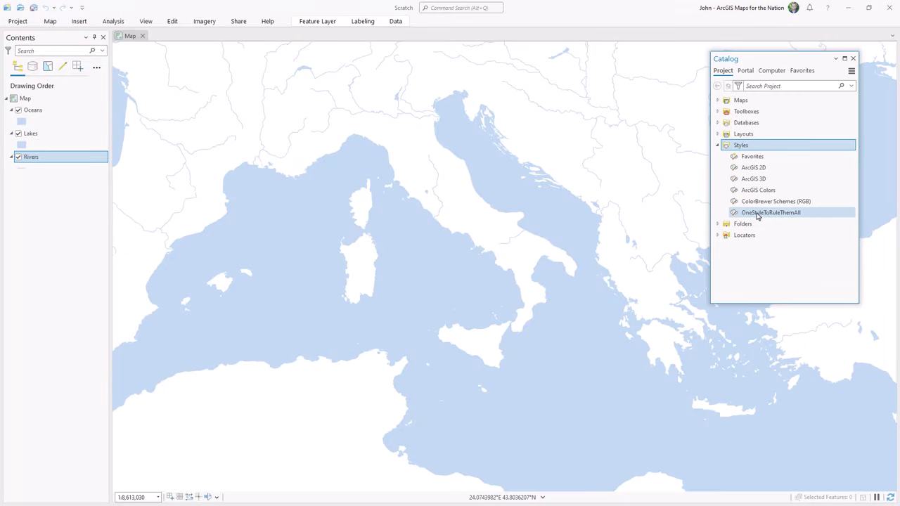
Close the Catalog and set the map's background color to OneStyleToRuleThemAll's Light Fill.
{"action": "left_click", "coordinate": [853, 59]}
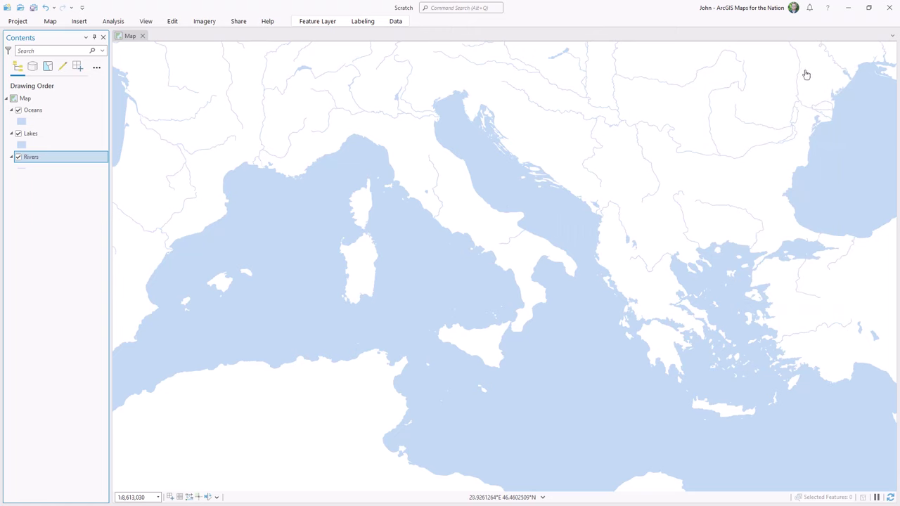
{"action": "left_click", "coordinate": [102, 100]}
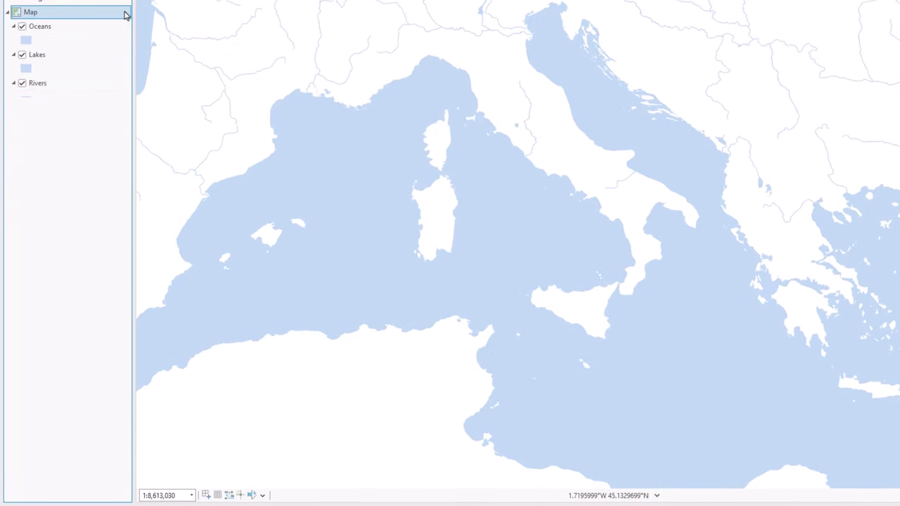
{"action": "right_click", "coordinate": [125, 14]}
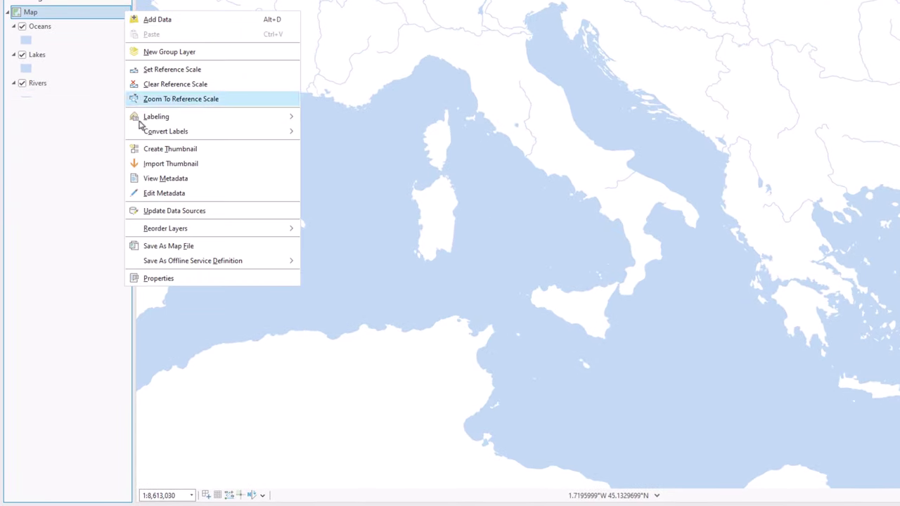
{"action": "left_click", "coordinate": [170, 279]}
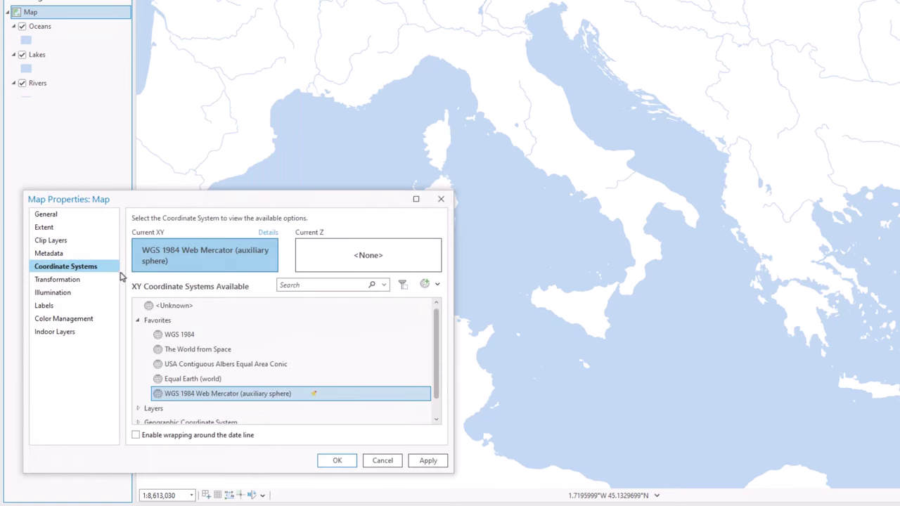
{"action": "left_click", "coordinate": [55, 218]}
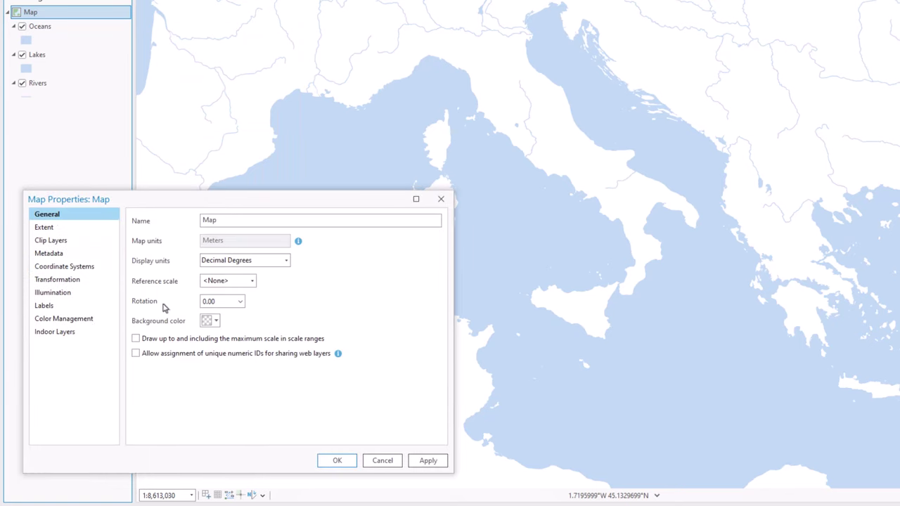
{"action": "left_click", "coordinate": [207, 321]}
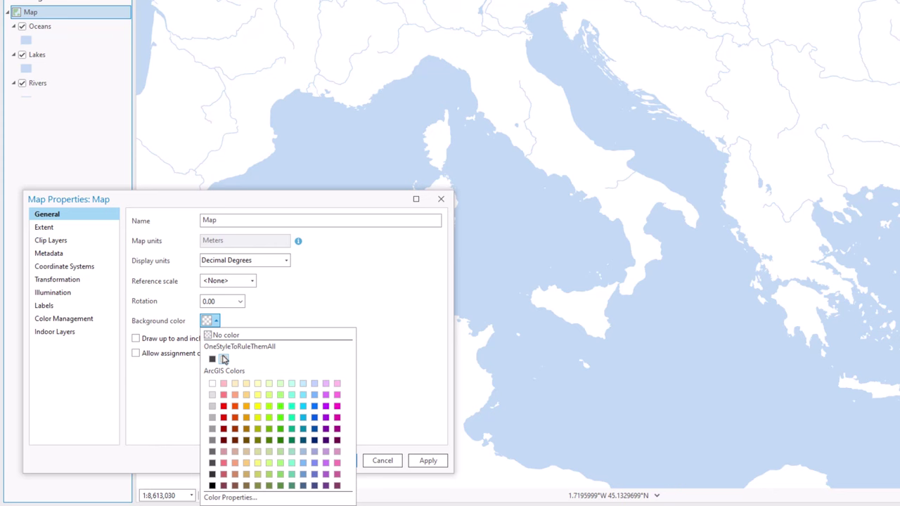
{"action": "left_click", "coordinate": [224, 360]}
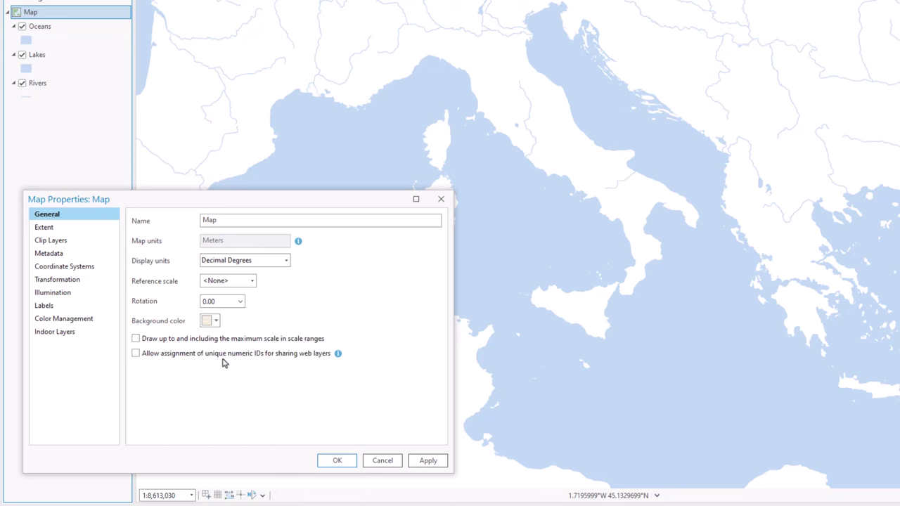
Apply the cream background, zoom to a lake and trial Lakes and Oceans symbols, favoring Lakes Dark.
{"action": "left_click", "coordinate": [337, 460]}
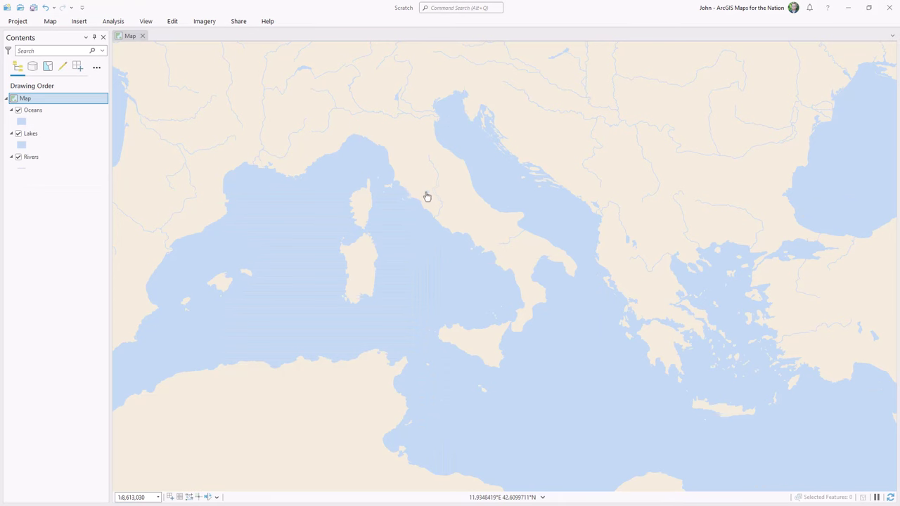
{"action": "scroll", "coordinate": [426, 196], "scroll_direction": "up", "scroll_amount": 10}
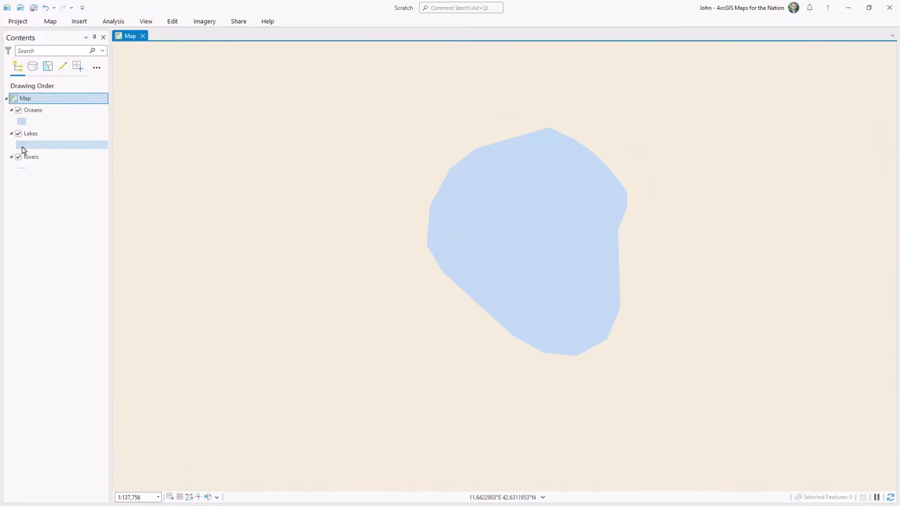
{"action": "left_click", "coordinate": [22, 146]}
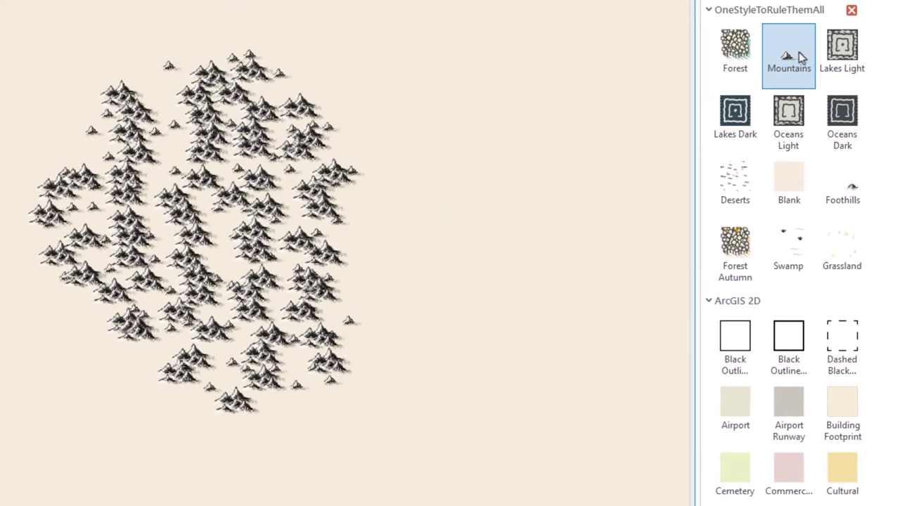
{"action": "left_click", "coordinate": [829, 60]}
{"action": "left_click", "coordinate": [731, 109]}
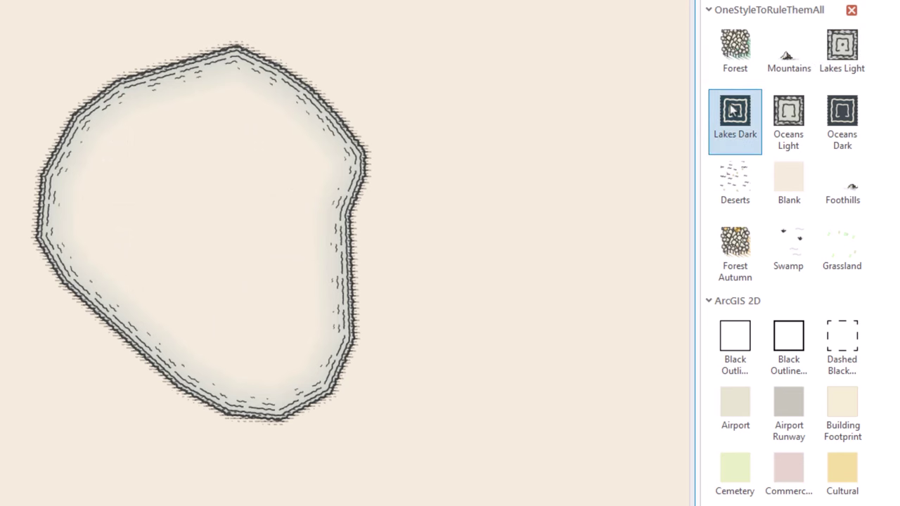
{"action": "left_click", "coordinate": [785, 114]}
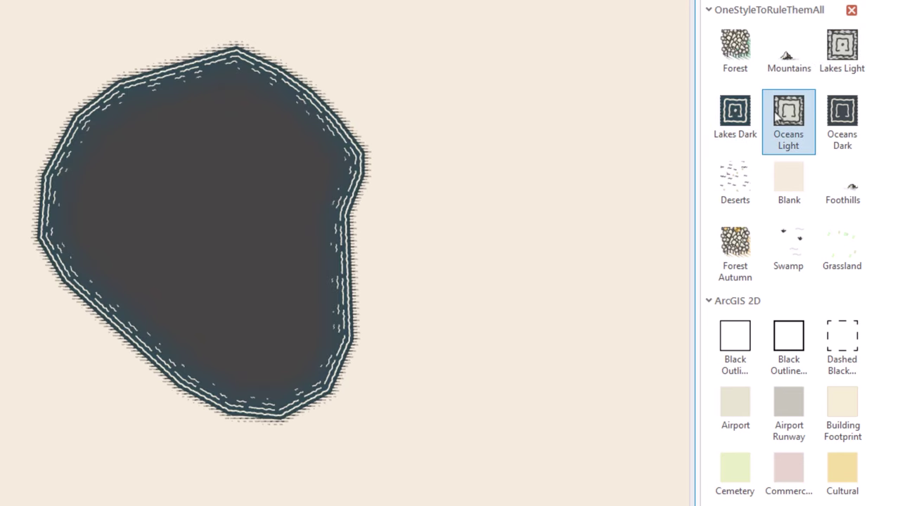
{"action": "left_click", "coordinate": [838, 118]}
{"action": "left_click", "coordinate": [788, 141]}
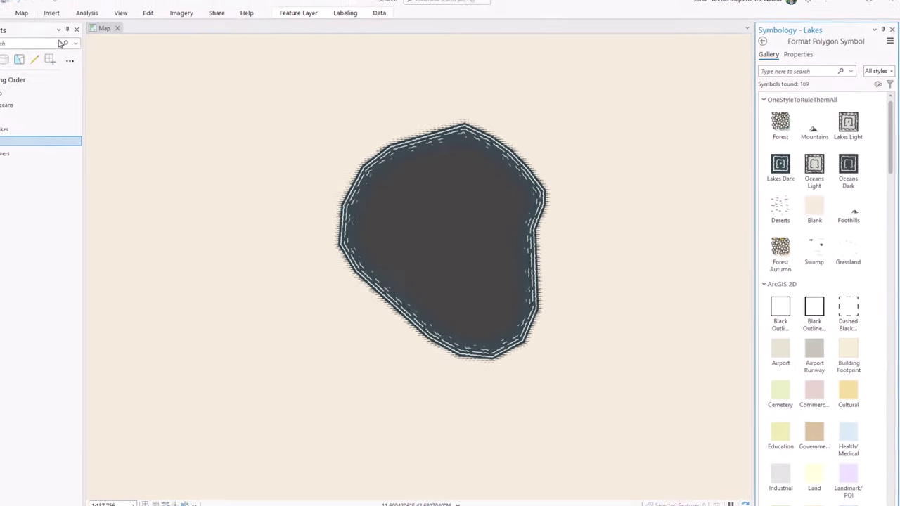
Return to the full Mediterranean extent and give Rivers the style's Rivers line symbol.
{"action": "left_click", "coordinate": [51, 22]}
{"action": "left_click", "coordinate": [92, 56]}
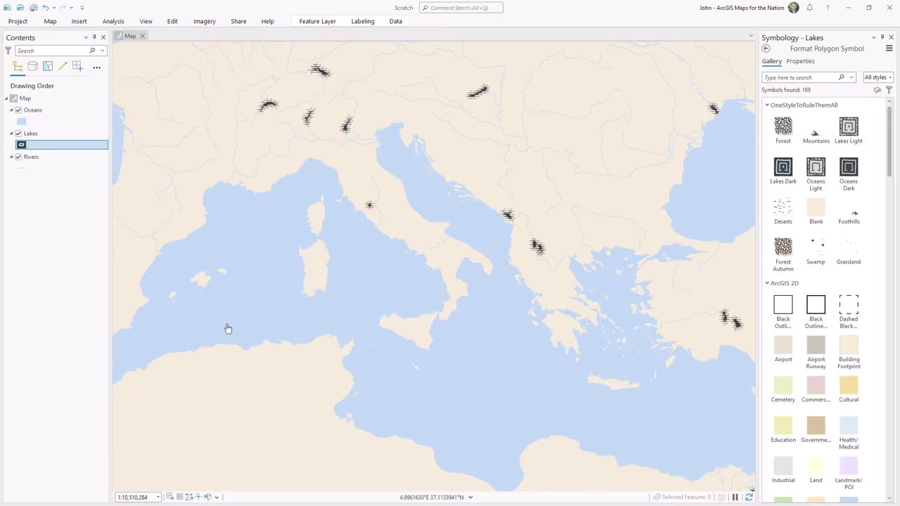
{"action": "left_click", "coordinate": [21, 168]}
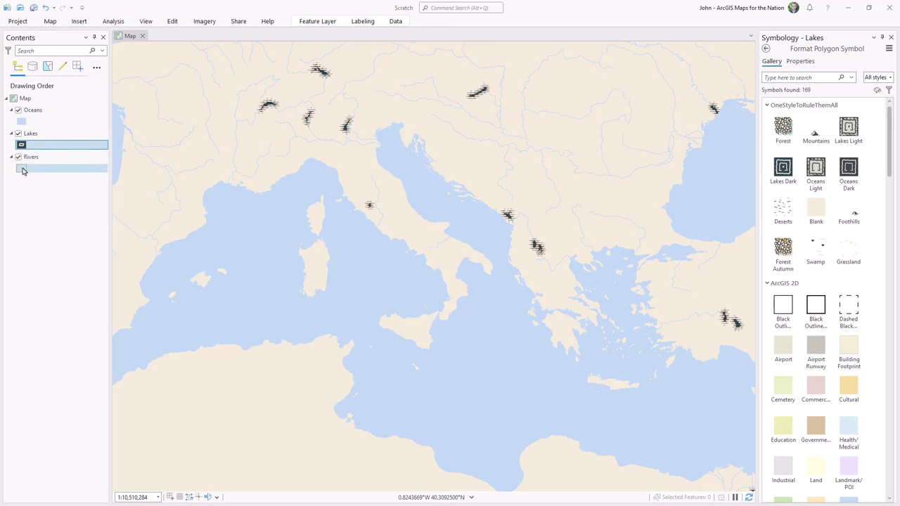
{"action": "left_click", "coordinate": [780, 129]}
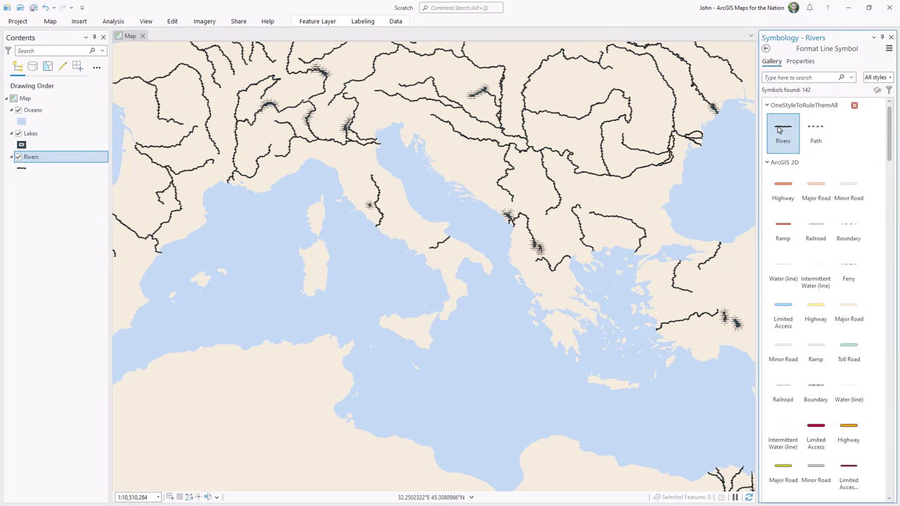
Give the Oceans layer the Oceans Dark fill symbol.
{"action": "left_click", "coordinate": [22, 122]}
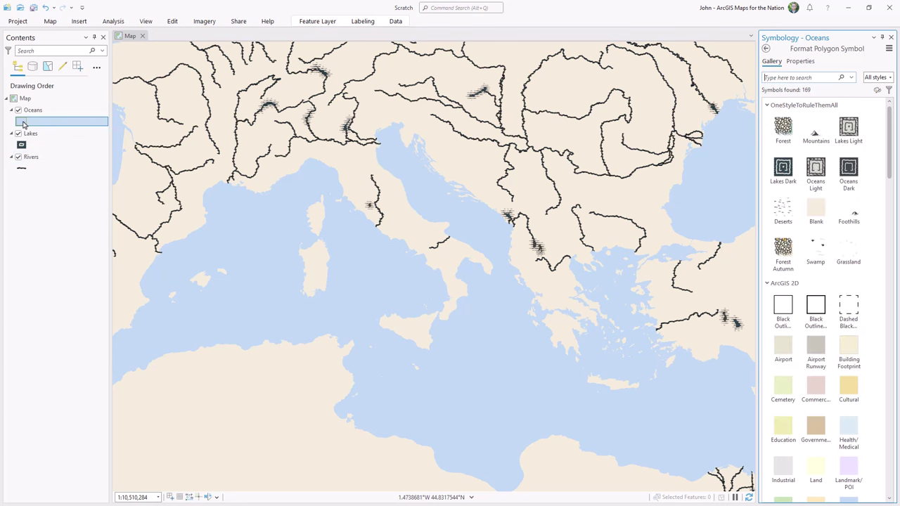
{"action": "left_click", "coordinate": [849, 169]}
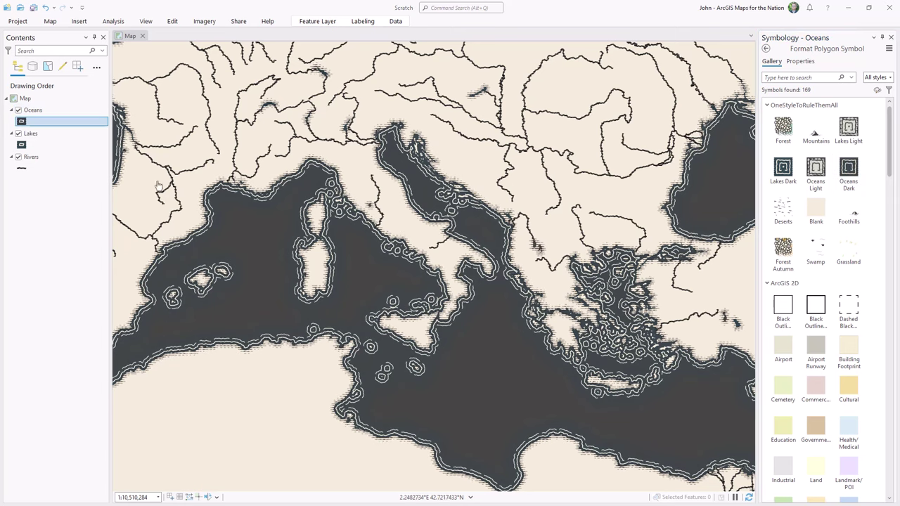
{"action": "left_click", "coordinate": [101, 99]}
{"action": "right_click", "coordinate": [102, 100]}
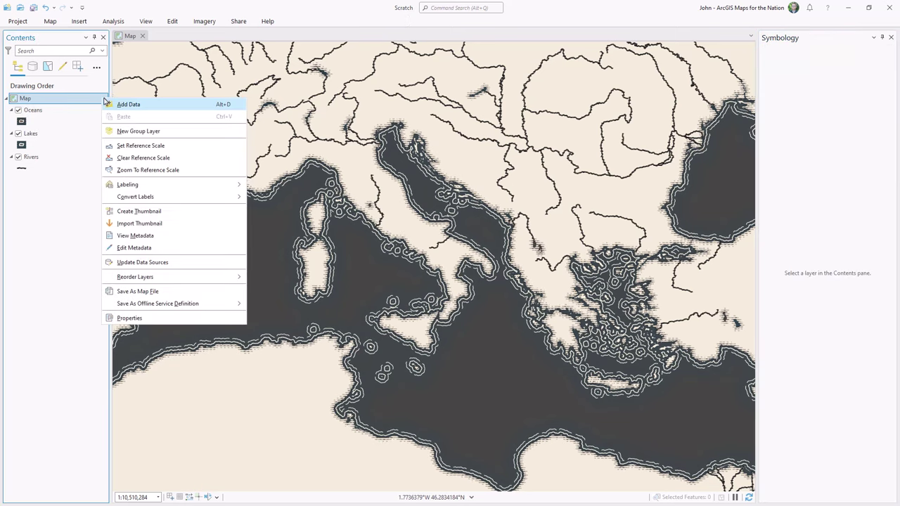
Search Living Atlas for 'paper texture' and add Folded Paper Texture and Parchment Texture.
{"action": "left_click", "coordinate": [130, 105]}
{"action": "left_click", "coordinate": [546, 156]}
{"action": "type", "text": "p"}
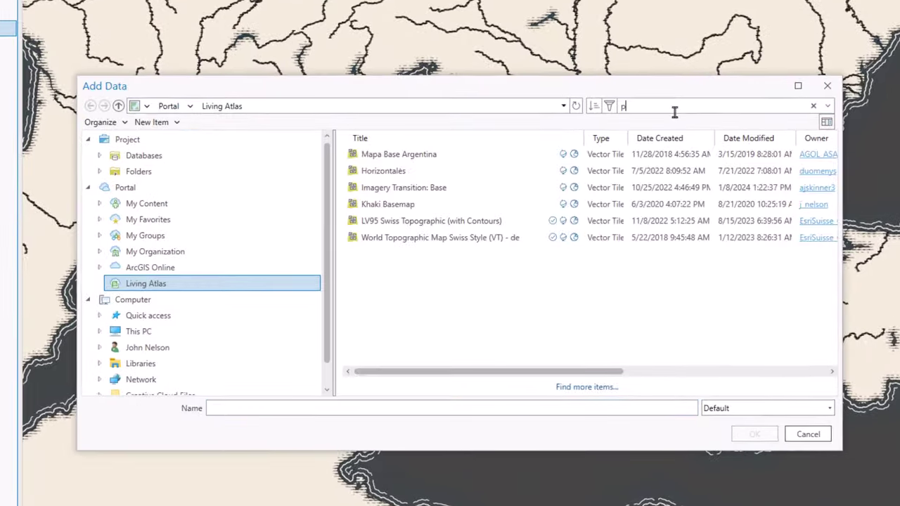
{"action": "type", "text": "aper texture"}
{"action": "key", "text": "Return"}
{"action": "left_click", "coordinate": [468, 153]}
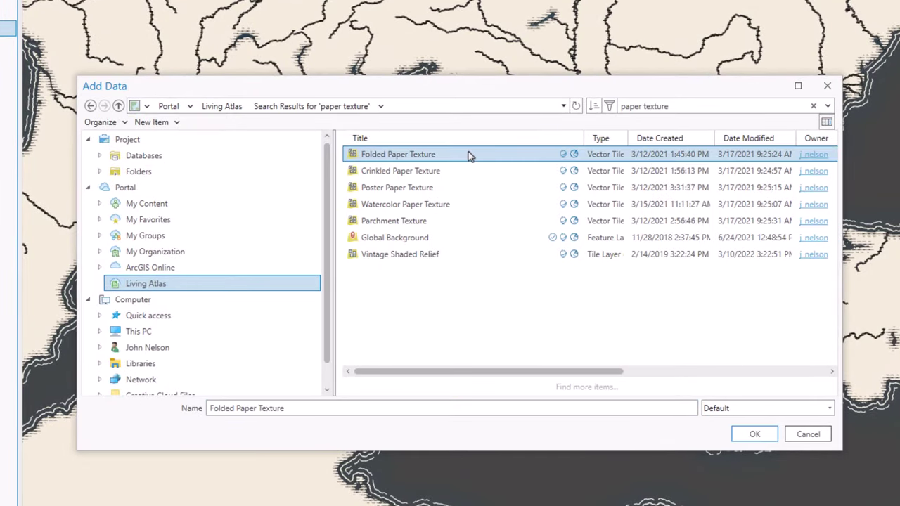
{"action": "left_click", "coordinate": [452, 221], "text": "ctrl"}
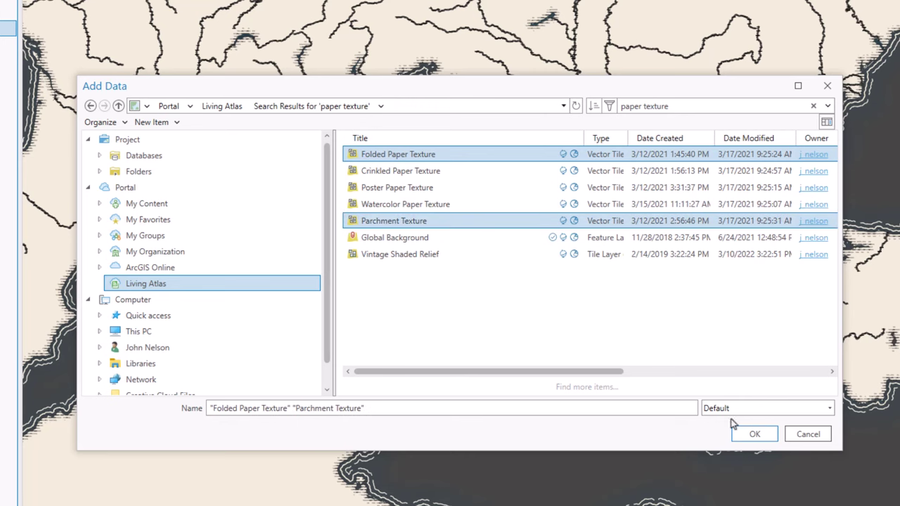
{"action": "left_click", "coordinate": [750, 435]}
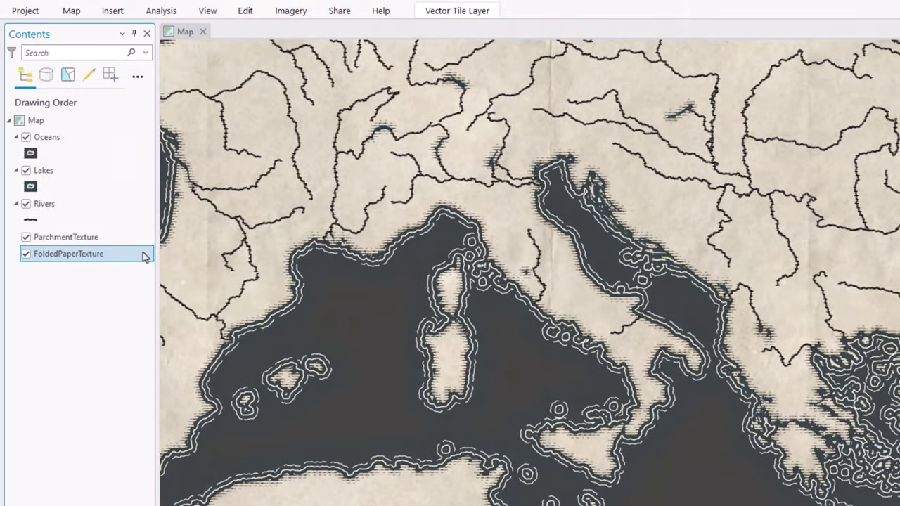
Move both texture layers above Oceans, Lakes and Rivers in Contents.
{"action": "left_click", "coordinate": [138, 243], "text": "ctrl"}
{"action": "left_click_drag", "start_coordinate": [138, 229], "coordinate": [133, 158]}
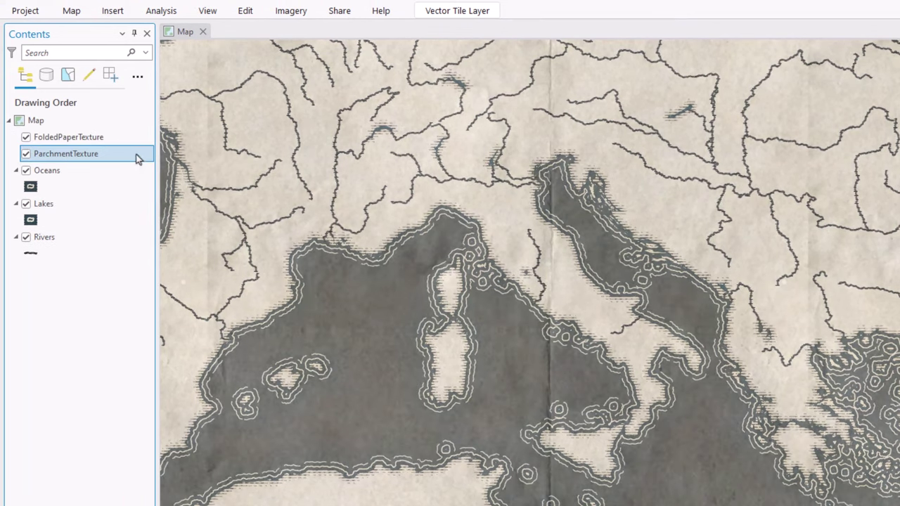
{"action": "left_click", "coordinate": [139, 139]}
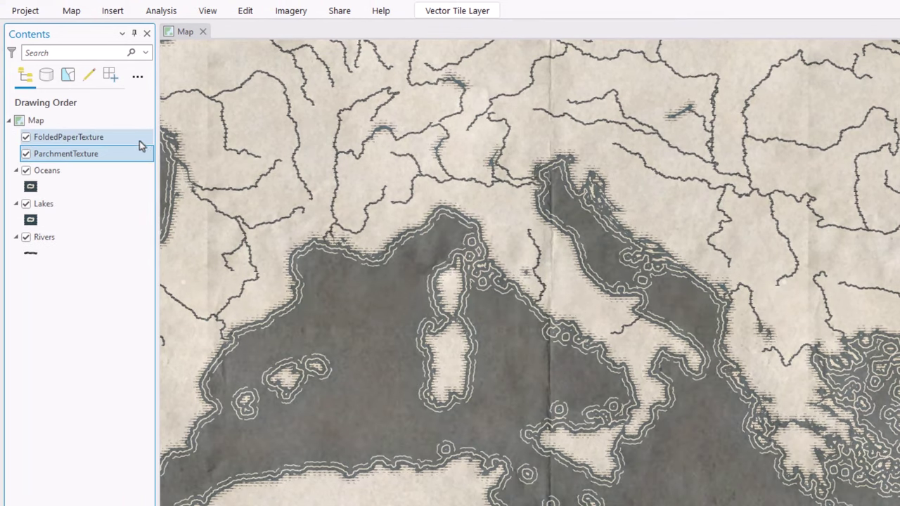
Set Layer Blend to Color Burn for FoldedPaperTexture and Multiply for ParchmentTexture.
{"action": "left_click", "coordinate": [437, 13]}
{"action": "left_click", "coordinate": [286, 46]}
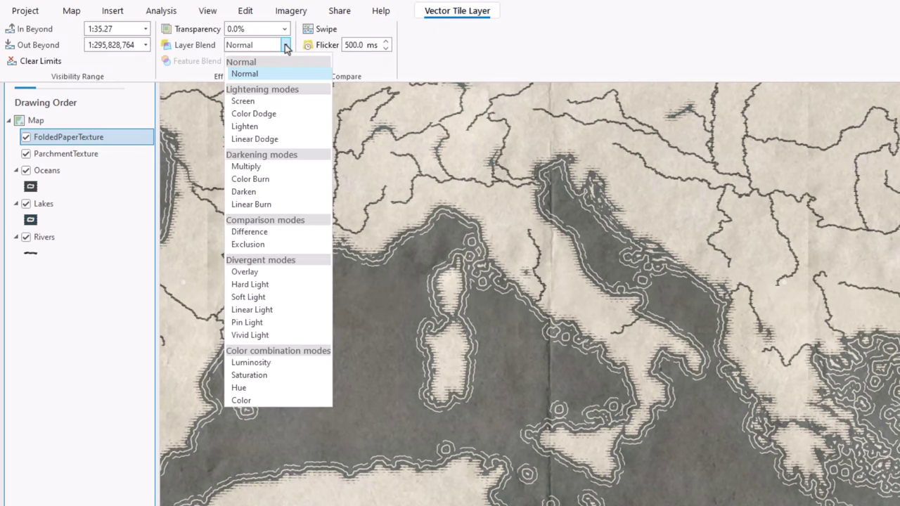
{"action": "left_click", "coordinate": [261, 179]}
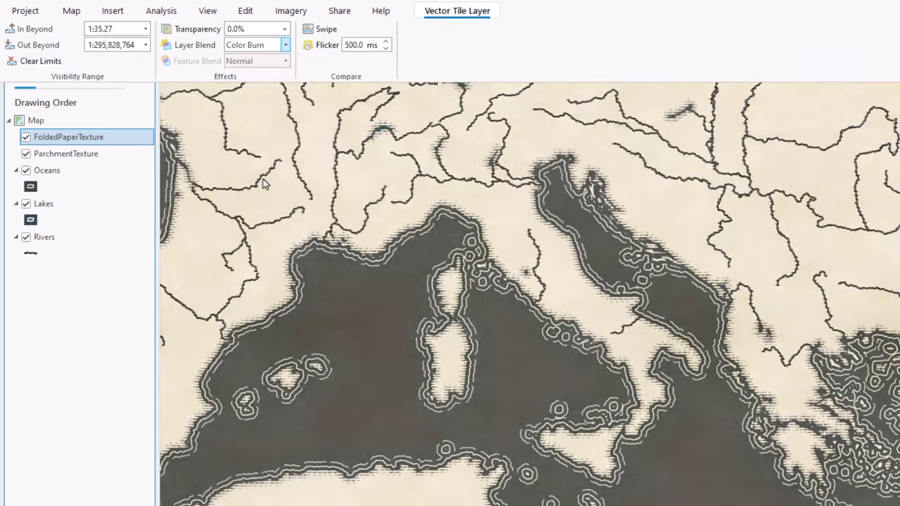
{"action": "left_click", "coordinate": [149, 160]}
{"action": "left_click", "coordinate": [457, 13]}
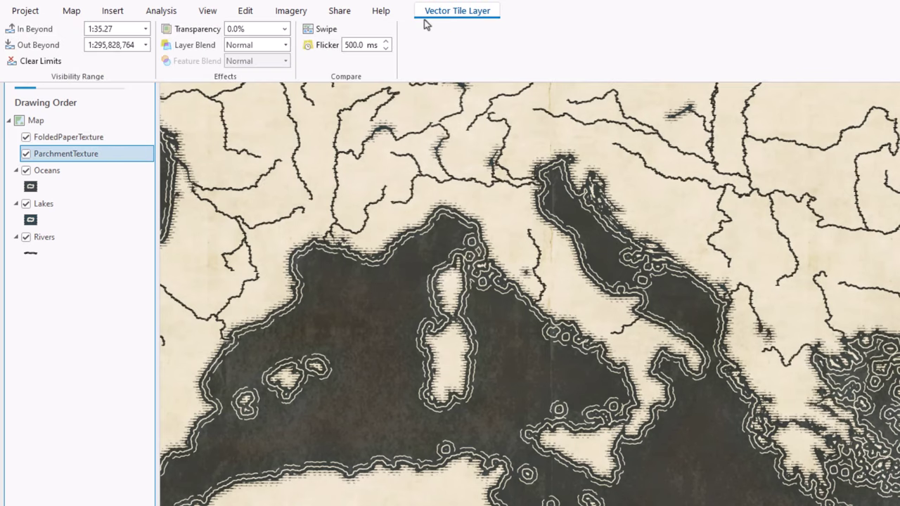
{"action": "left_click", "coordinate": [286, 45]}
{"action": "left_click", "coordinate": [247, 167]}
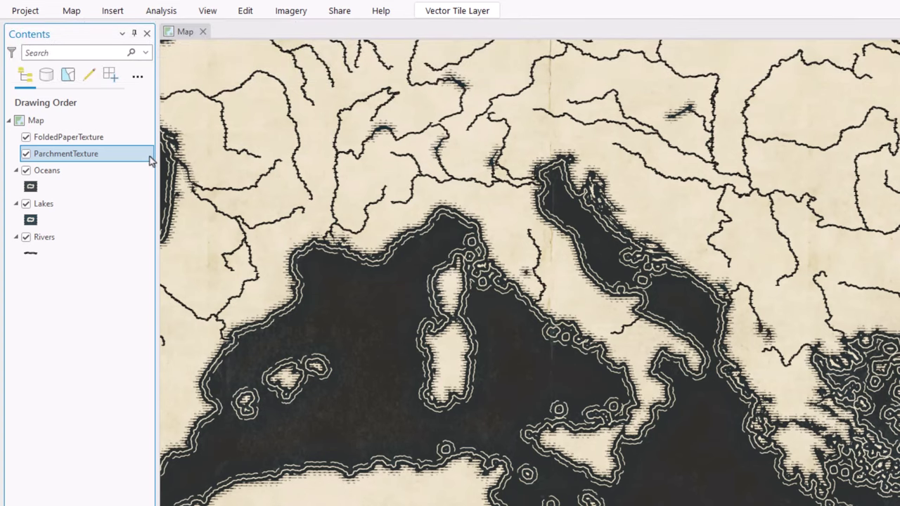
Duplicate ParchmentTexture, then copy both duplicates to stack four parchment layers above Oceans.
{"action": "key", "text": "ctrl+c"}
{"action": "key", "text": "ctrl+v"}
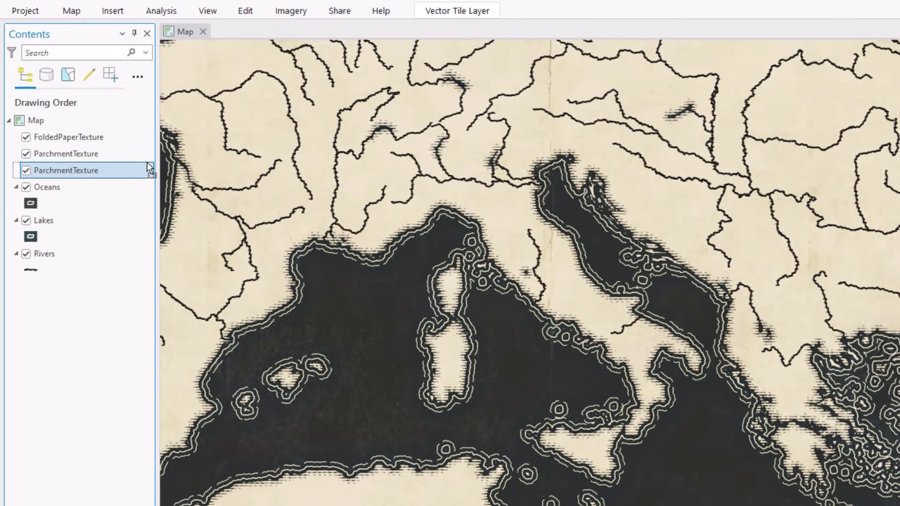
{"action": "left_click", "coordinate": [146, 161], "text": "ctrl"}
{"action": "left_click", "coordinate": [146, 160]}
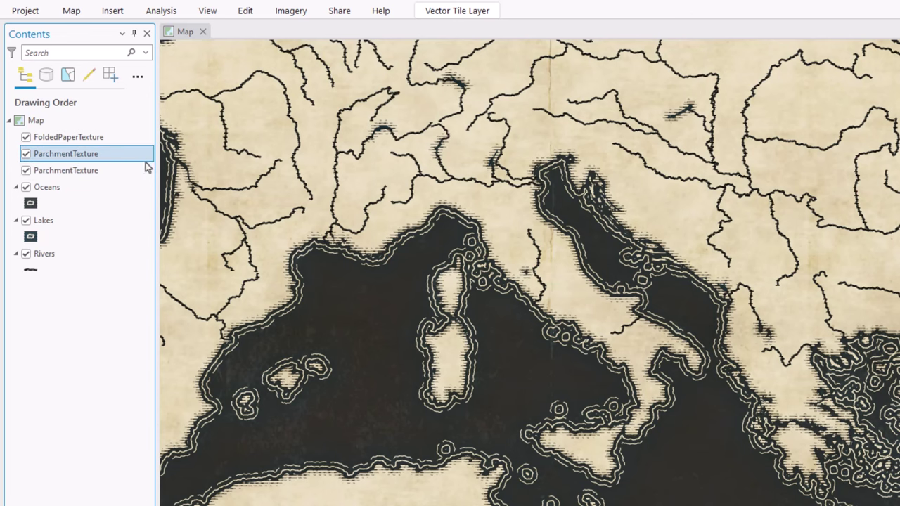
{"action": "left_click", "coordinate": [144, 172], "text": "shift"}
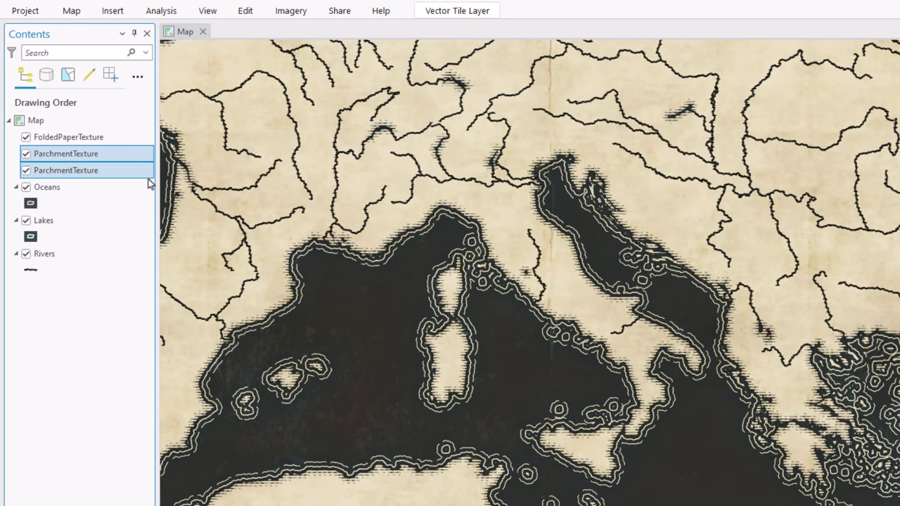
{"action": "left_click_drag", "start_coordinate": [147, 179], "coordinate": [150, 186]}
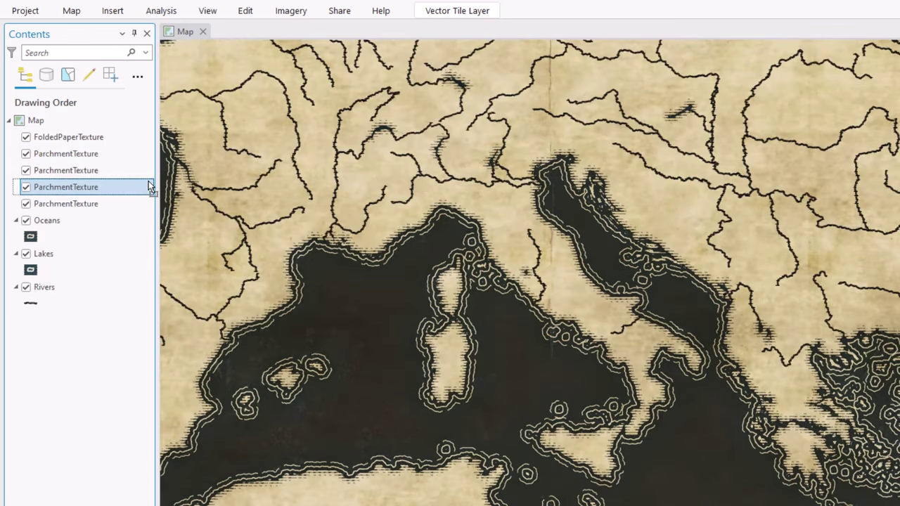
{"action": "left_click", "coordinate": [135, 123]}
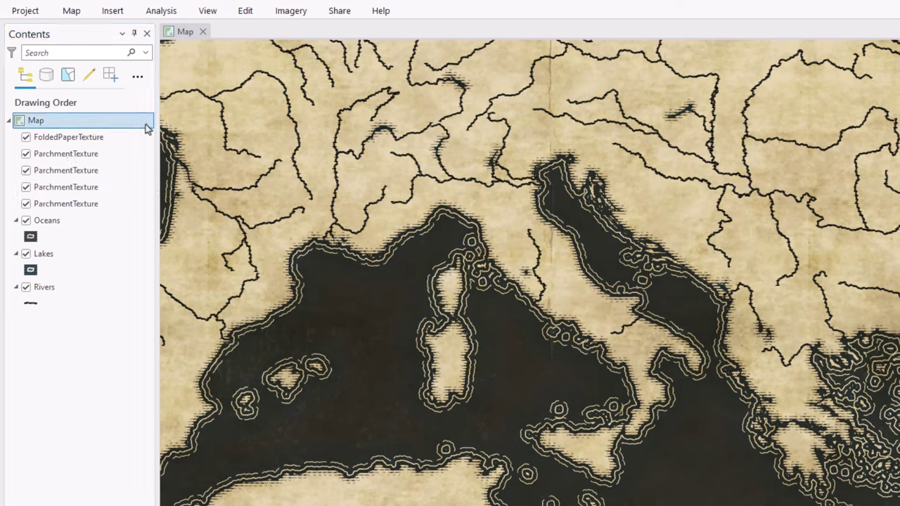
{"action": "right_click", "coordinate": [146, 127]}
Search Living Atlas for 'Ecoregions' and add the RESOLVE Ecoregions and Biomes layer.
{"action": "left_click", "coordinate": [184, 133]}
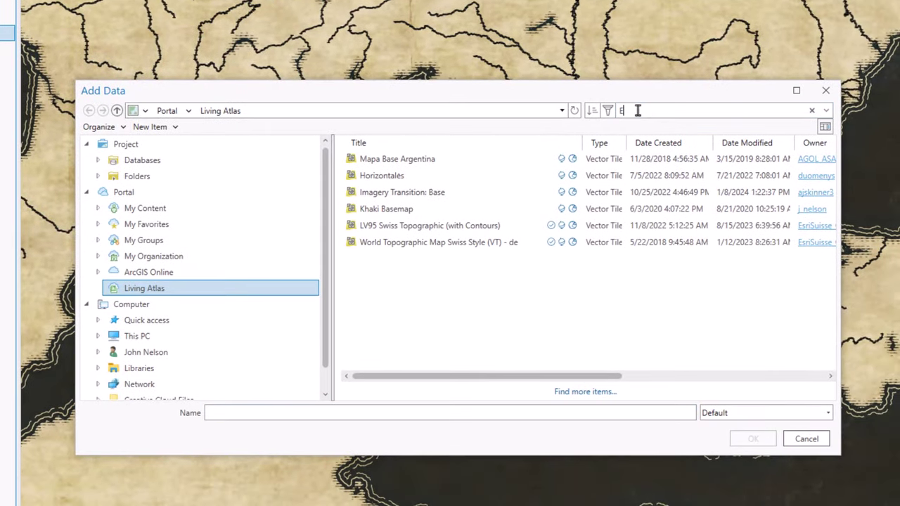
{"action": "left_click", "coordinate": [637, 111]}
{"action": "type", "text": "Ecoregions"}
{"action": "key", "text": "Return"}
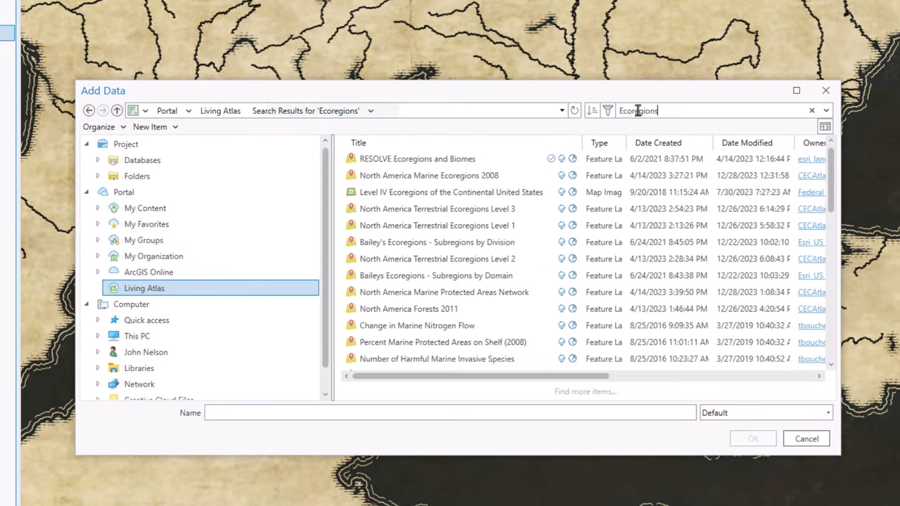
{"action": "left_click", "coordinate": [403, 160]}
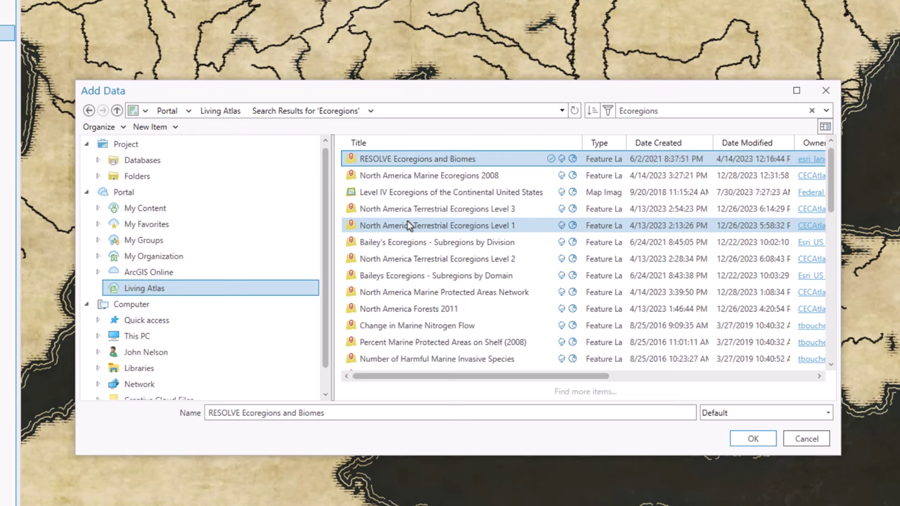
{"action": "left_click", "coordinate": [751, 439]}
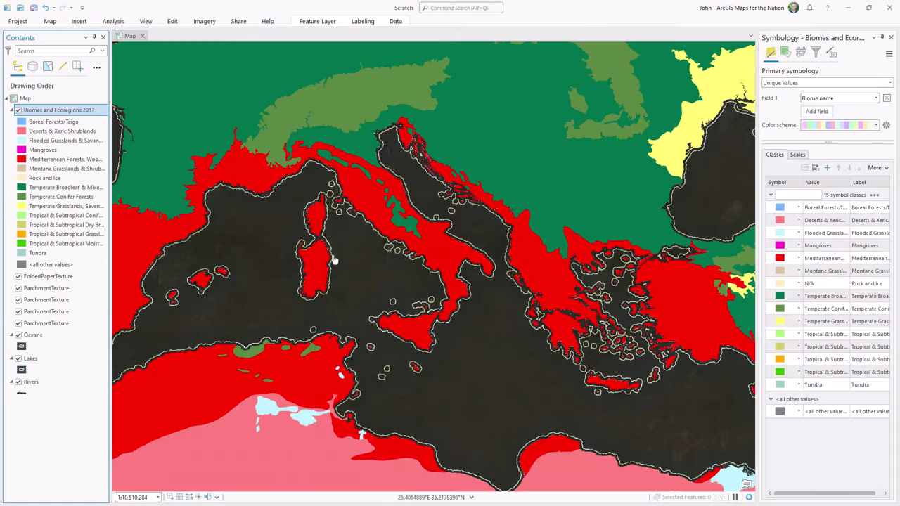
Move Biomes and Ecoregions 2017 below Rivers and give Flooded Grasslands the Grassland symbol.
{"action": "left_click", "coordinate": [100, 114]}
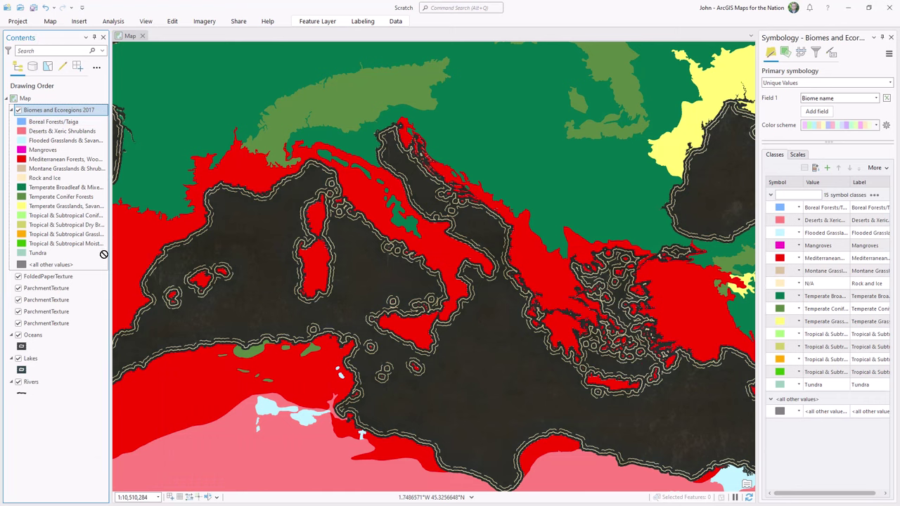
{"action": "left_click_drag", "start_coordinate": [103, 254], "coordinate": [79, 395]}
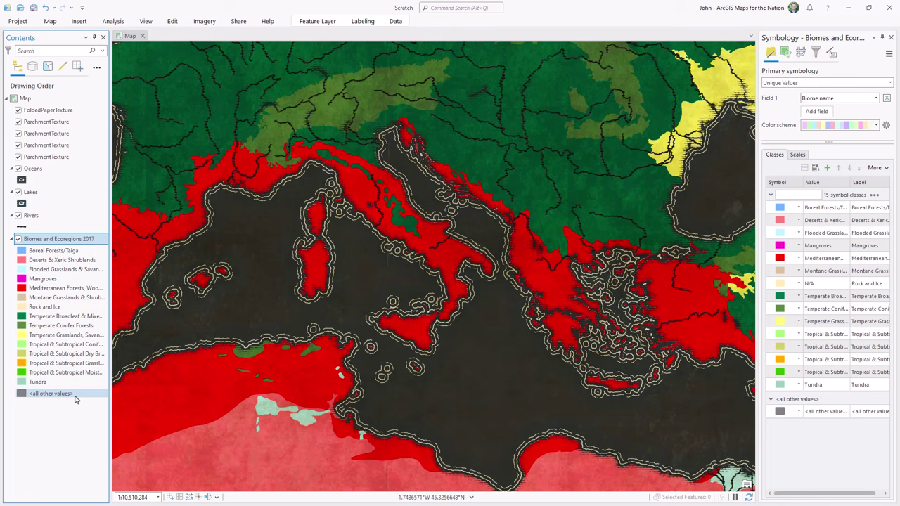
{"action": "left_click", "coordinate": [21, 251]}
{"action": "key", "text": "Down"}
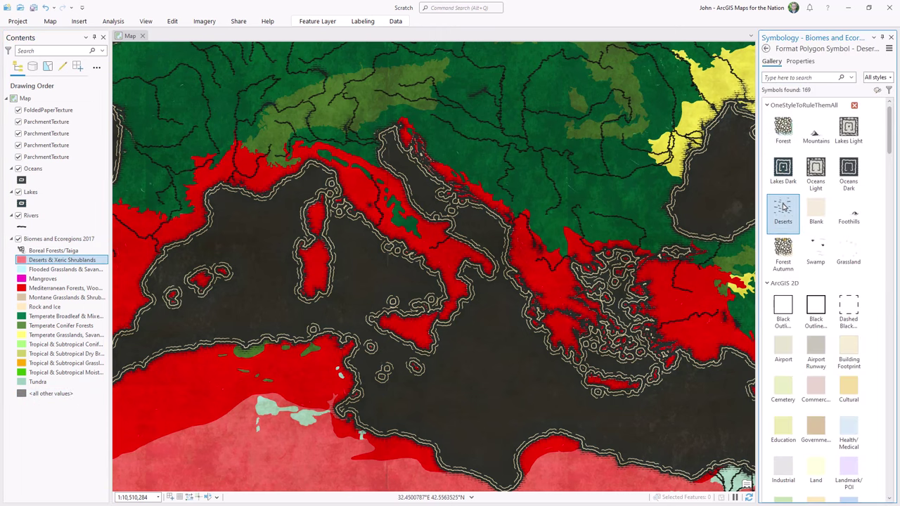
{"action": "key", "text": "Down"}
{"action": "left_click", "coordinate": [845, 255]}
Give Mediterranean Forests Grassland, and the Temperate Broadleaf, Conifer and tropical classes the Forest symbol.
{"action": "key", "text": "Down"}
{"action": "key", "text": "Down"}
{"action": "left_click", "coordinate": [846, 254]}
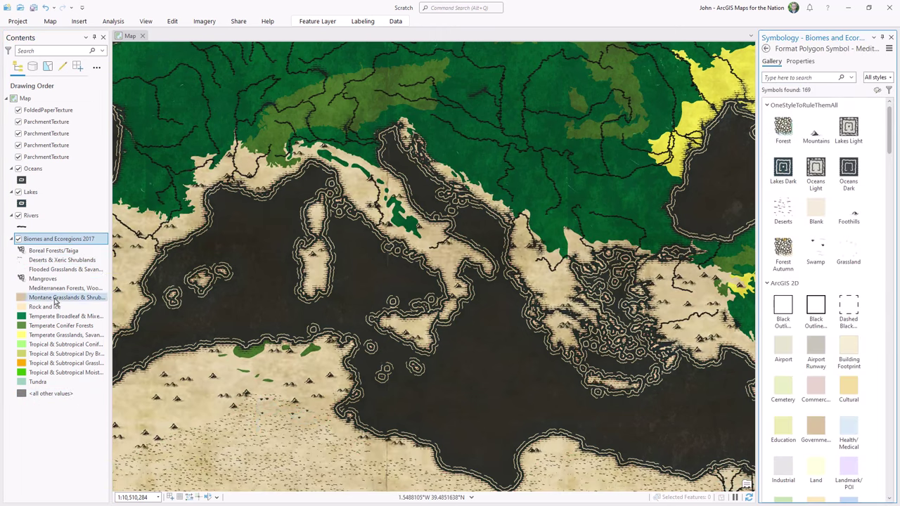
{"action": "key", "text": "Down"}
{"action": "key", "text": "Down"}
{"action": "key", "text": "Down"}
{"action": "left_click", "coordinate": [783, 137]}
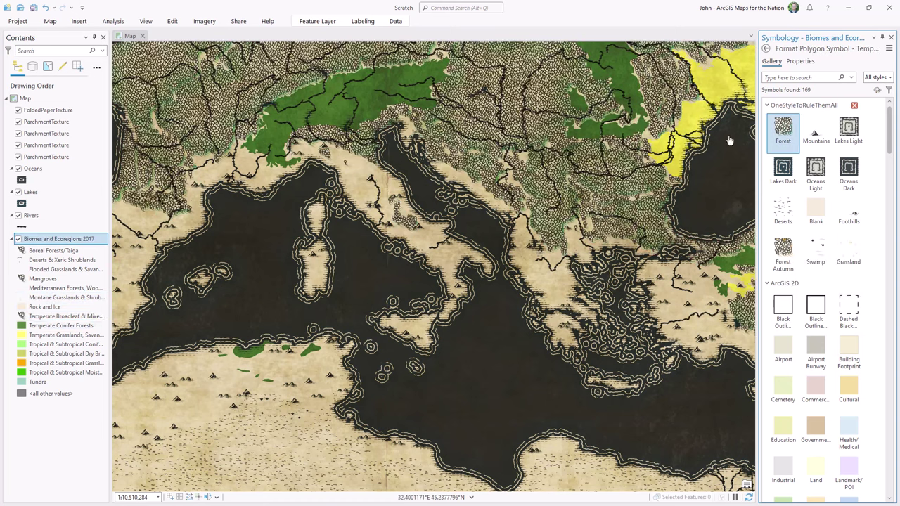
{"action": "key", "text": "Down"}
{"action": "left_click", "coordinate": [783, 139]}
{"action": "key", "text": "Down"}
{"action": "key", "text": "Down"}
{"action": "left_click", "coordinate": [783, 139]}
{"action": "key", "text": "Down"}
{"action": "left_click", "coordinate": [784, 139]}
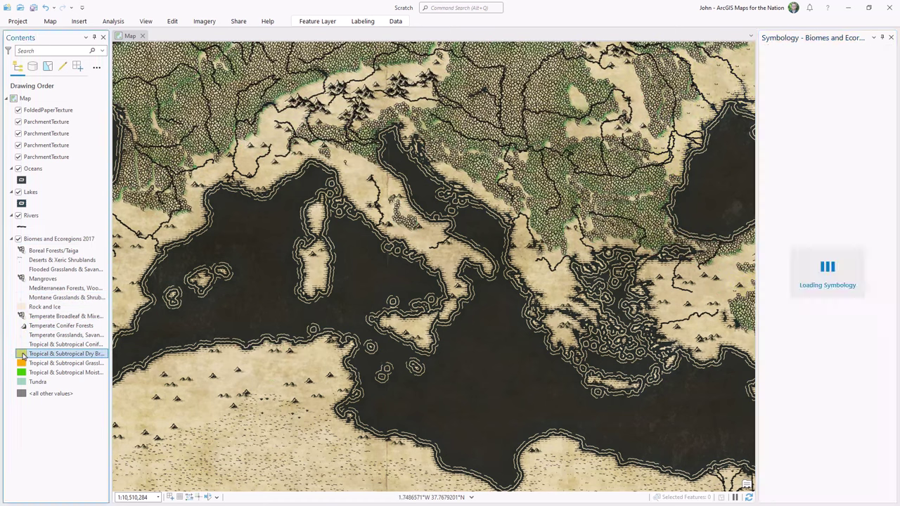
Select the Rivers layer to show its Single Symbol settings in the Symbology pane.
{"action": "left_click", "coordinate": [52, 216]}
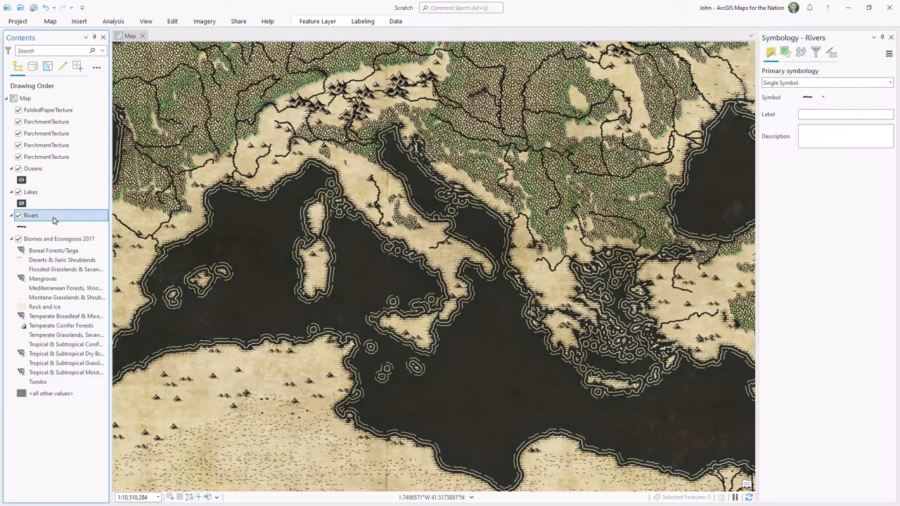